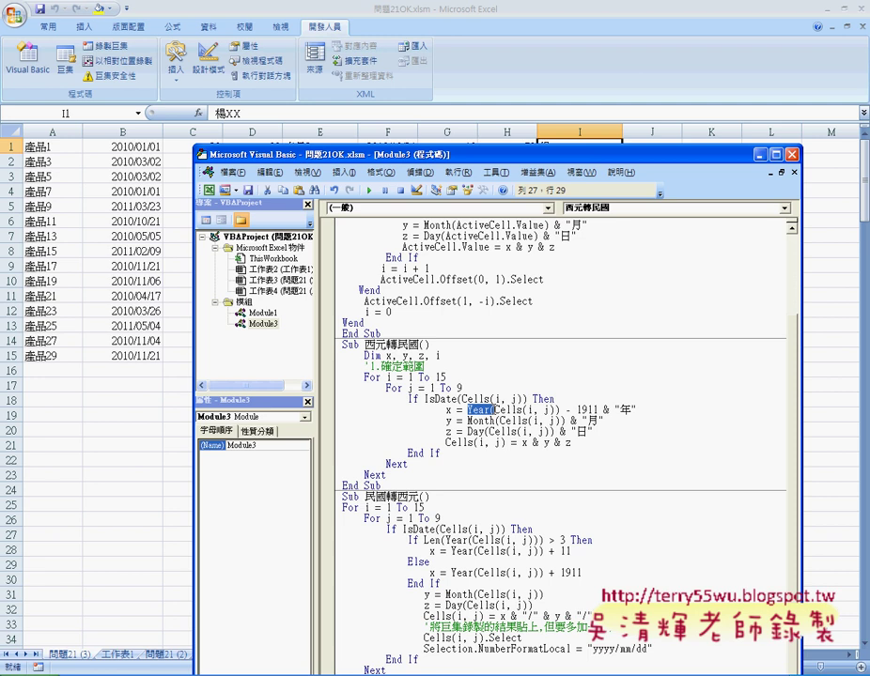
Highlight the parts of the year expression: Year(Cells(i, j)), the 1911 subtracted, and the 年 suffix.
key(shift+Left)
drag(496, 411, 559, 410)
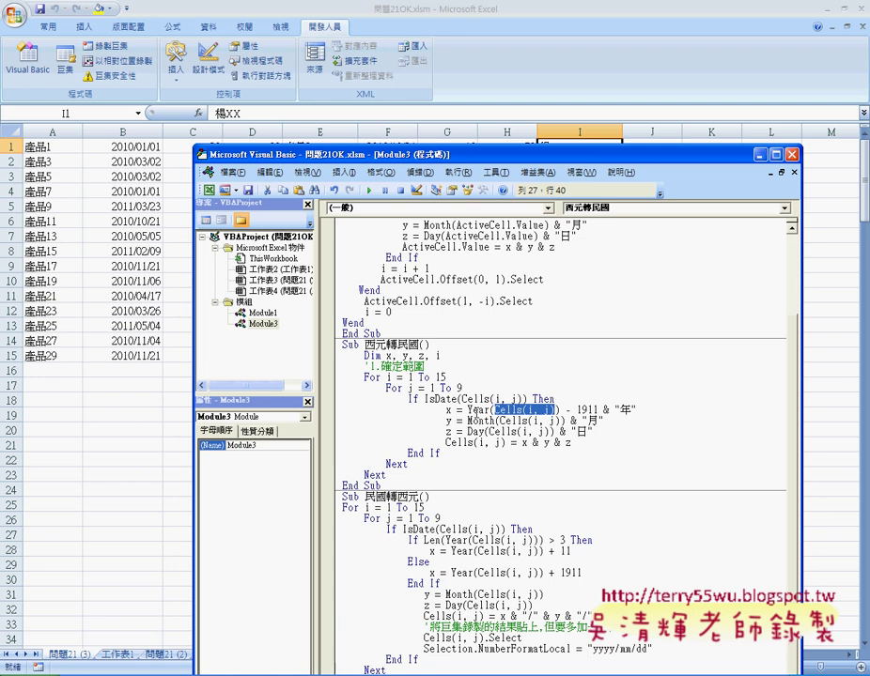
drag(468, 410, 558, 410)
click(576, 410)
double_click(580, 410)
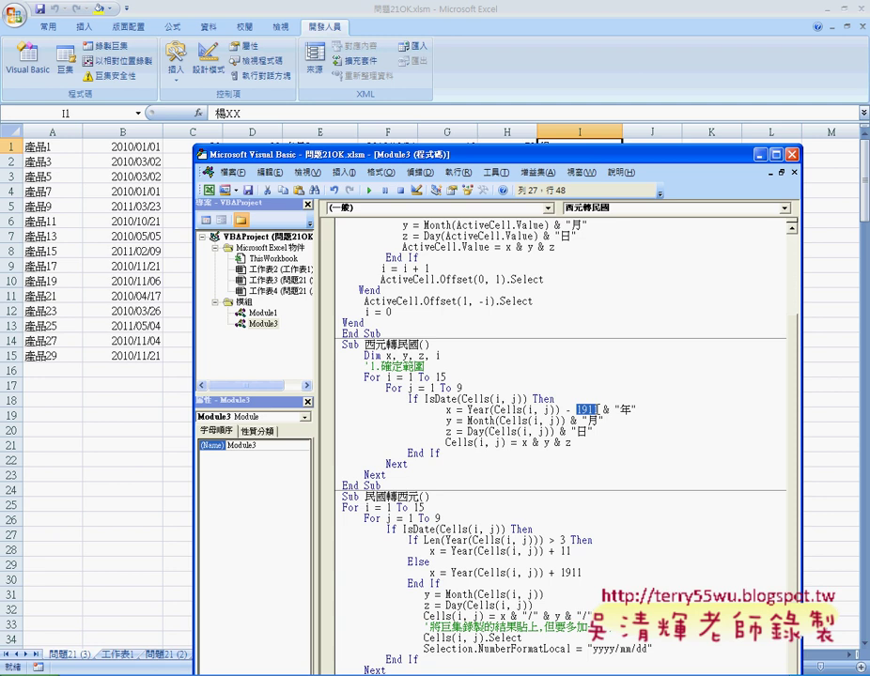
double_click(626, 409)
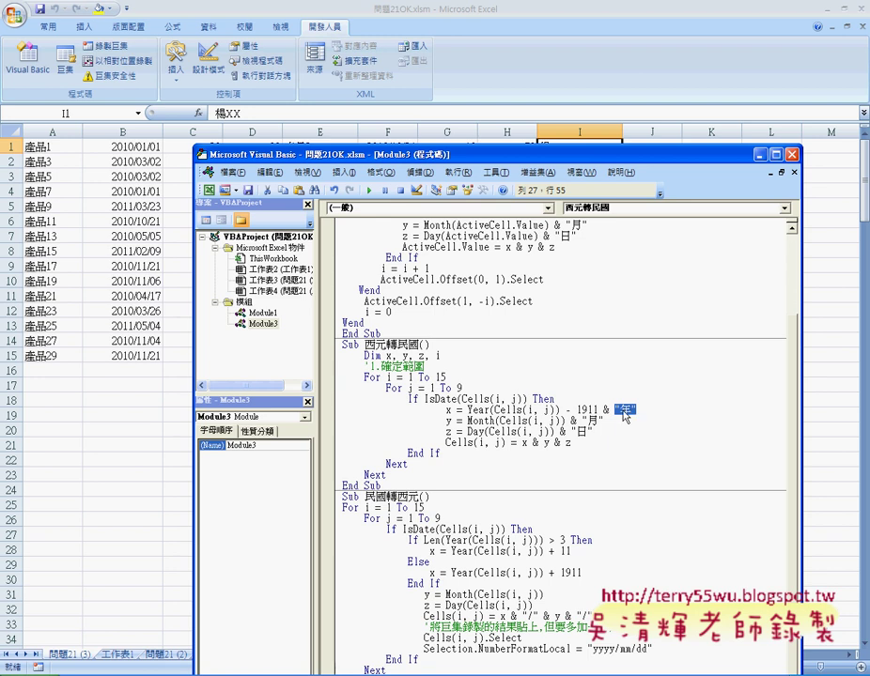
Highlight the month and day expressions and the Cells(i, j) that receives the combined date.
double_click(512, 421)
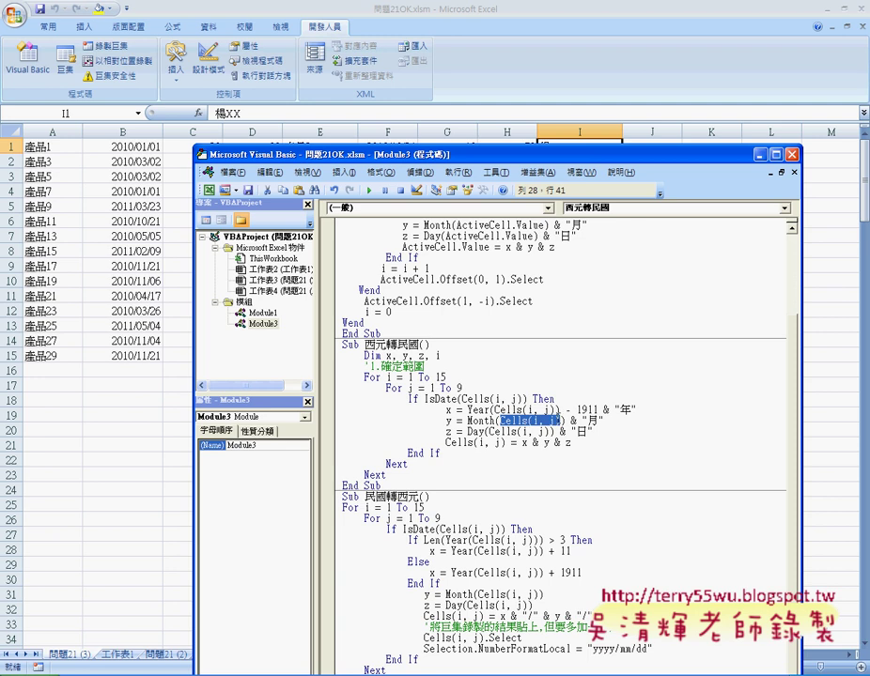
double_click(591, 421)
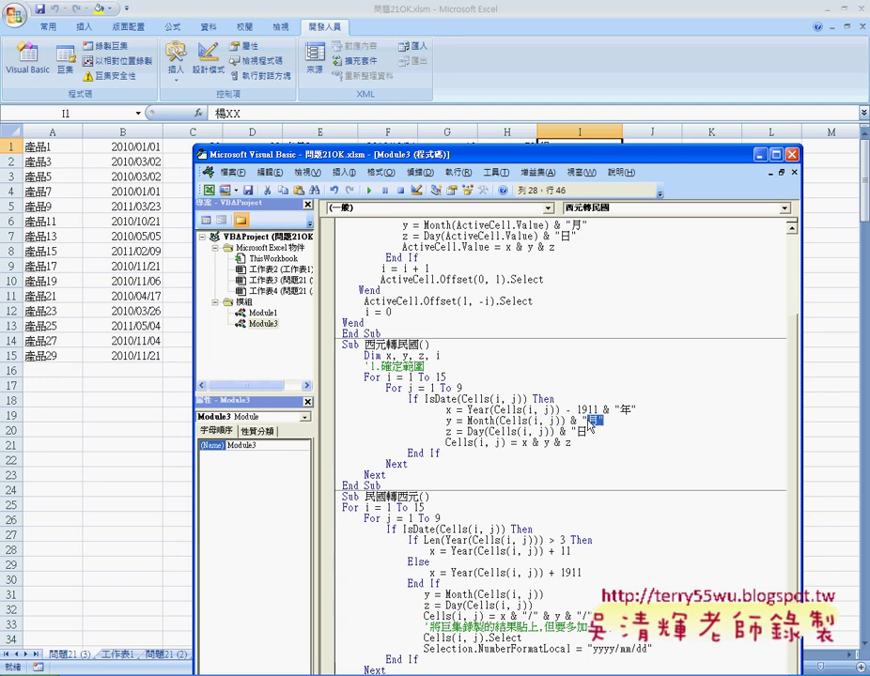
double_click(478, 431)
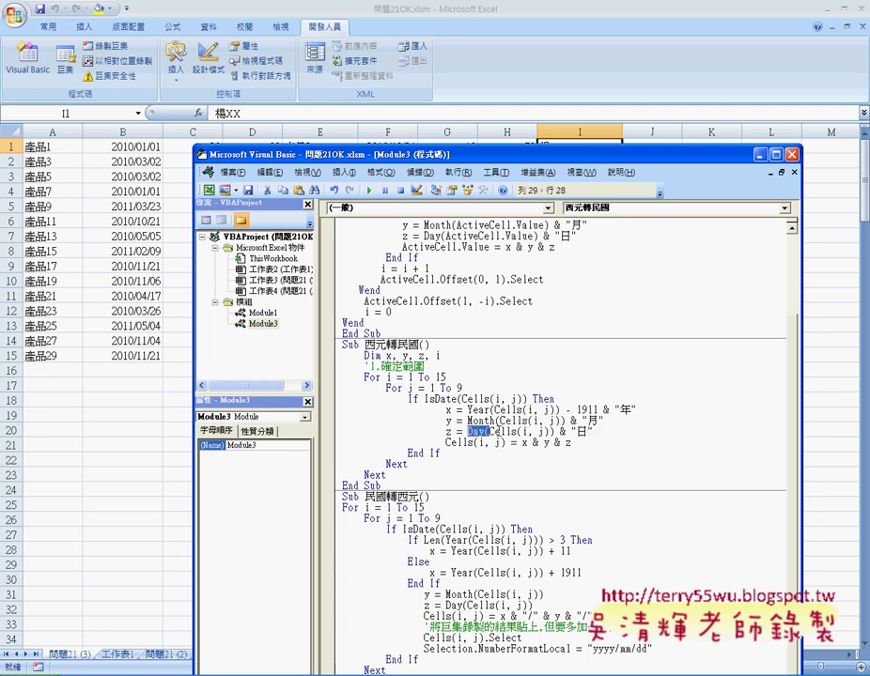
drag(489, 432, 552, 431)
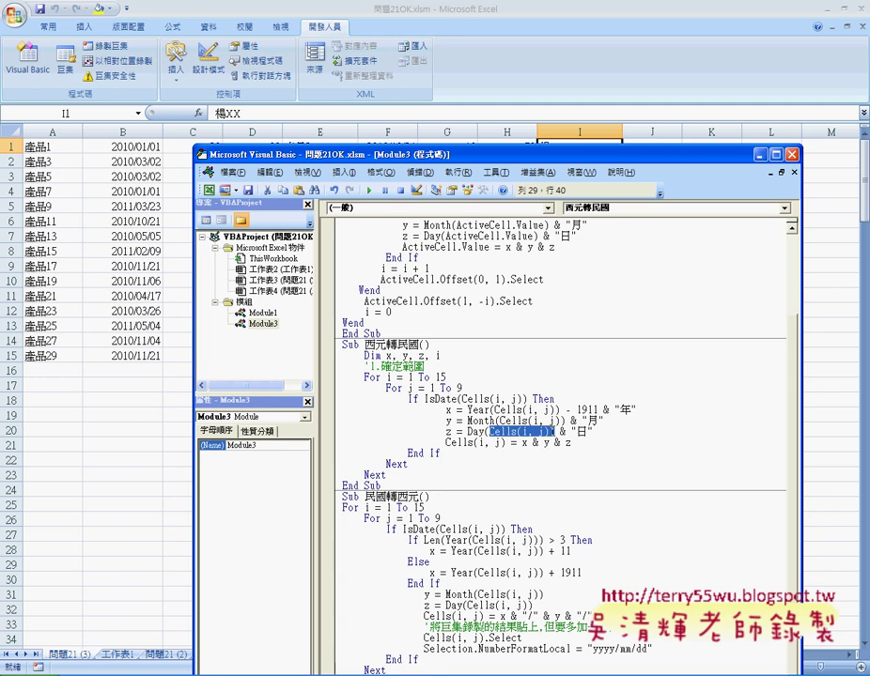
drag(506, 442, 445, 443)
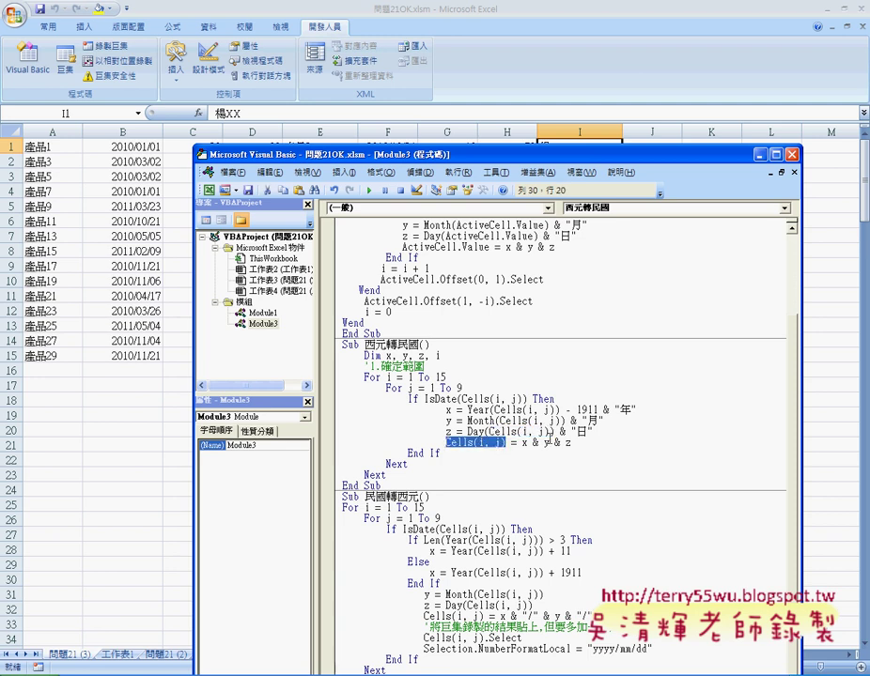
Switch on the Chinese input method and mark the If IsDate through End If block.
key(ctrl+space)
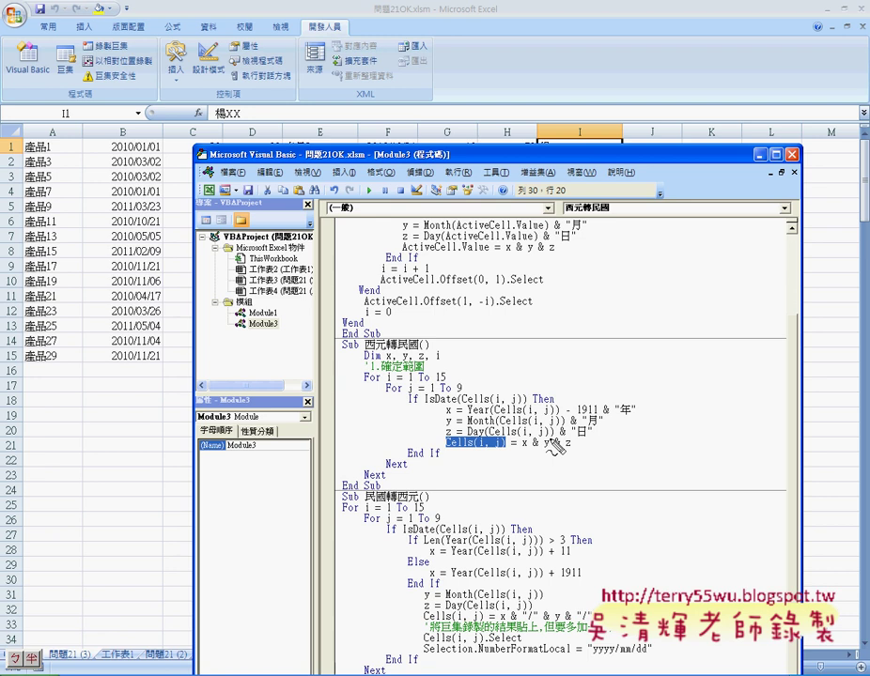
drag(450, 439, 449, 402)
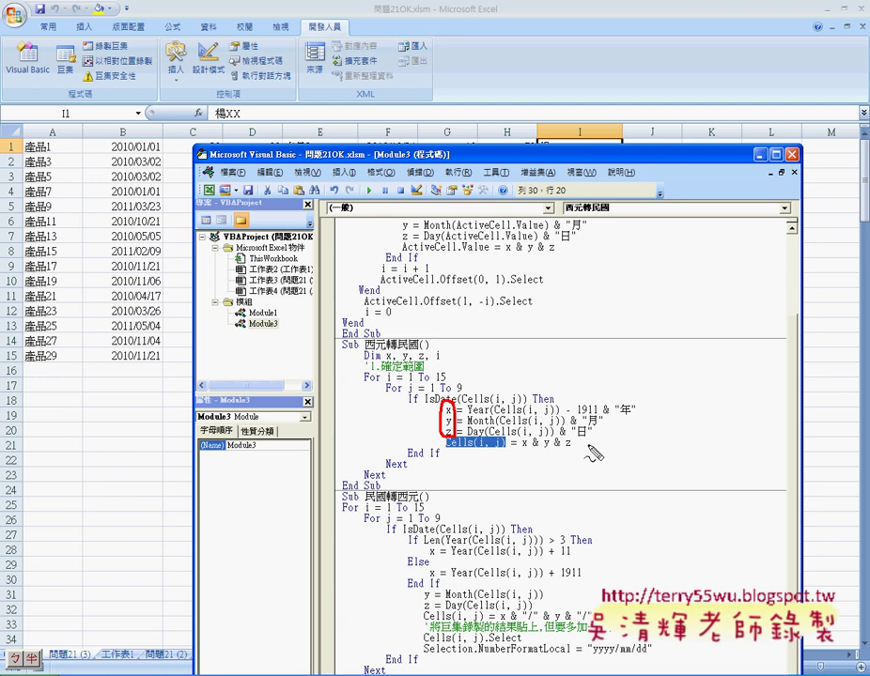
drag(617, 414, 635, 414)
mouse_move(581, 427)
mouse_down()
mouse_move(590, 427)
mouse_move(588, 437)
mouse_move(484, 458)
mouse_up()
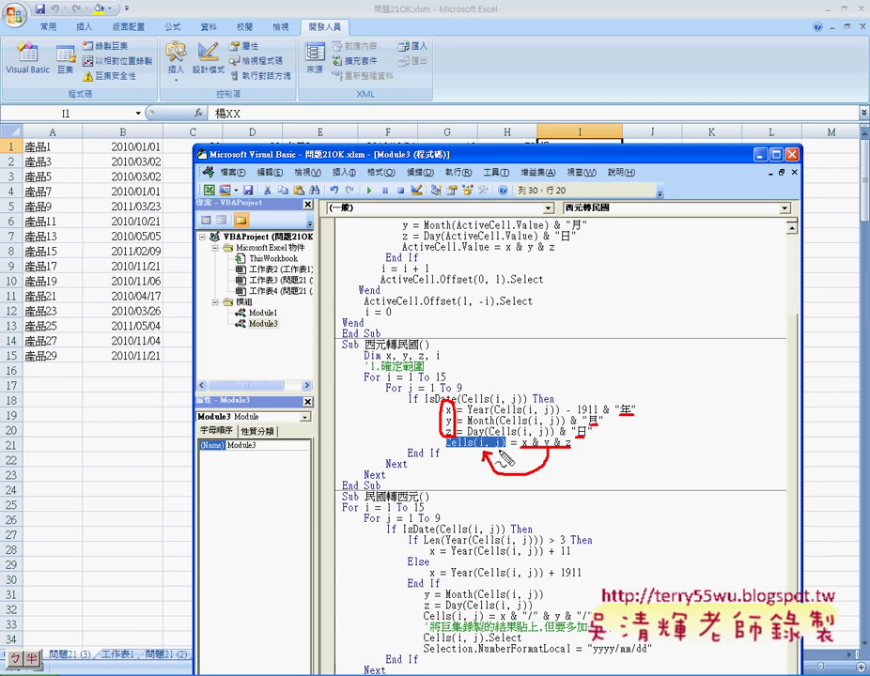
drag(508, 438, 502, 451)
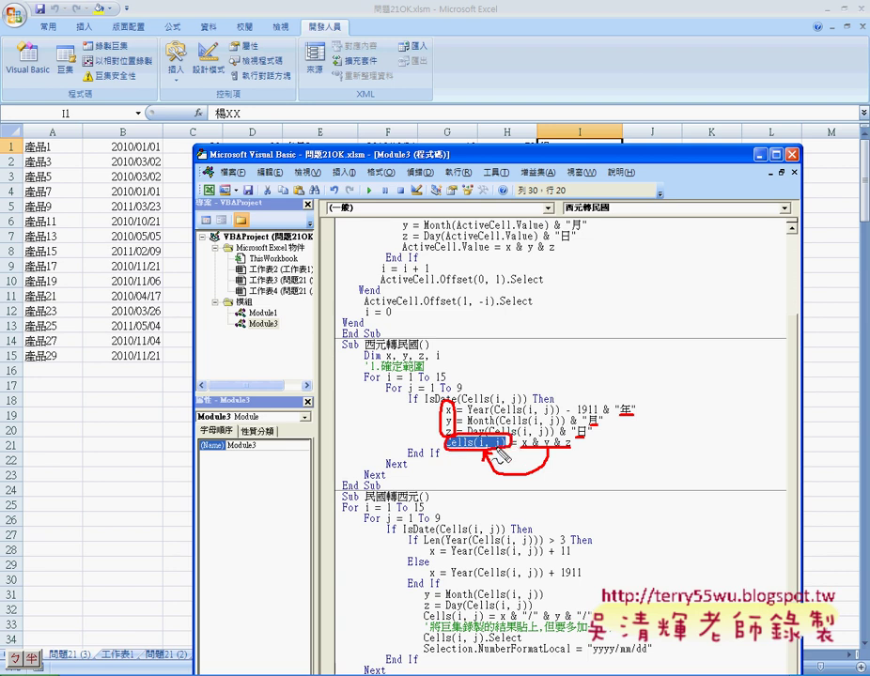
mouse_move(417, 393)
mouse_down()
mouse_move(428, 402)
mouse_move(421, 407)
mouse_up()
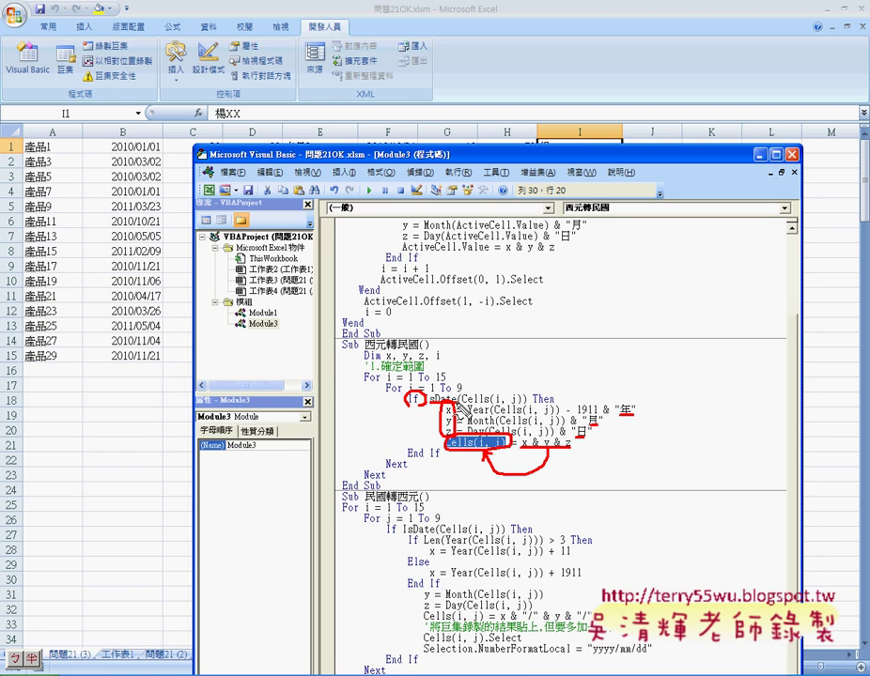
key(Escape)
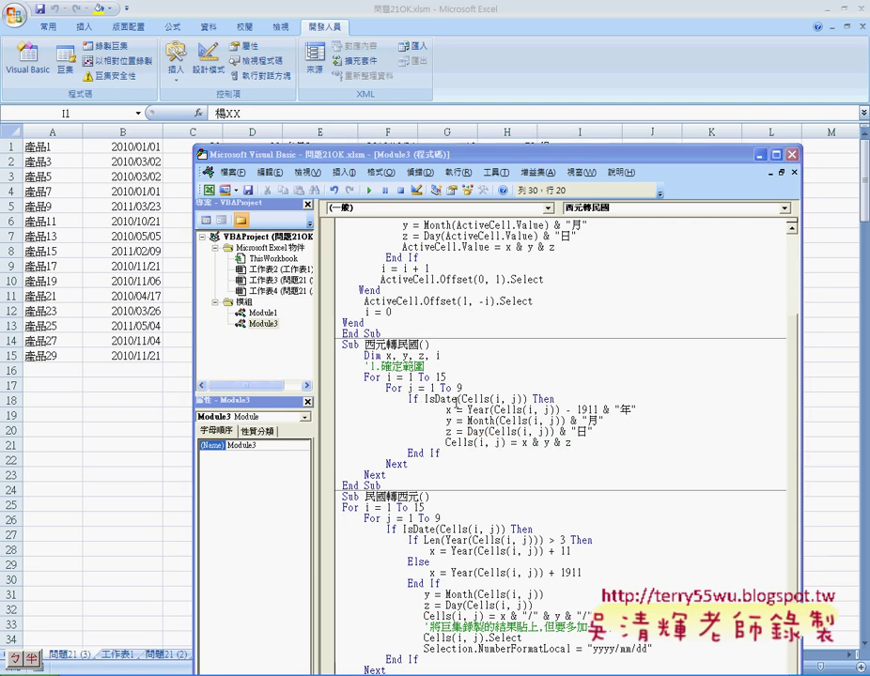
click(434, 399)
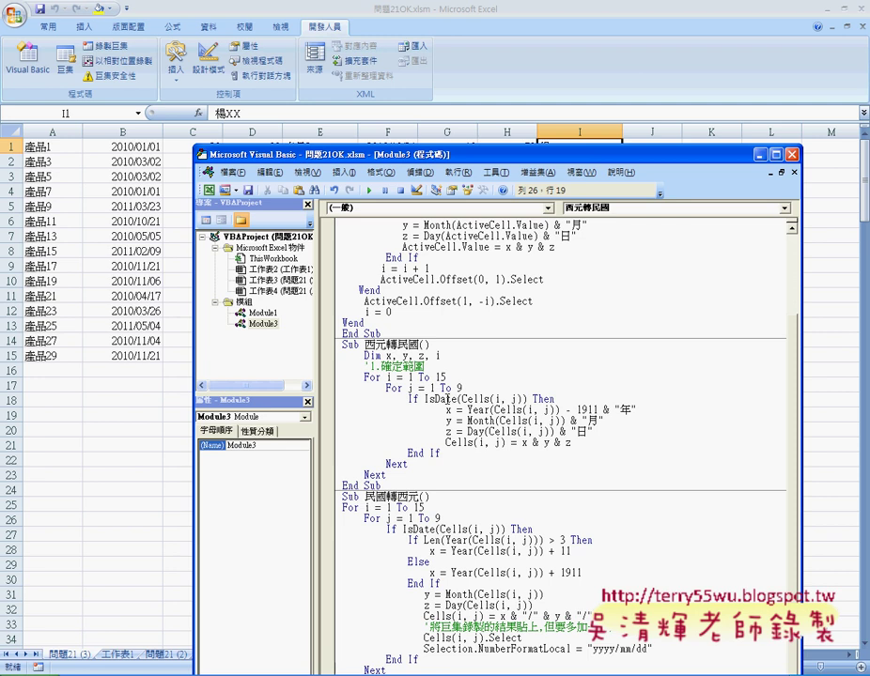
double_click(434, 453)
drag(439, 453, 408, 453)
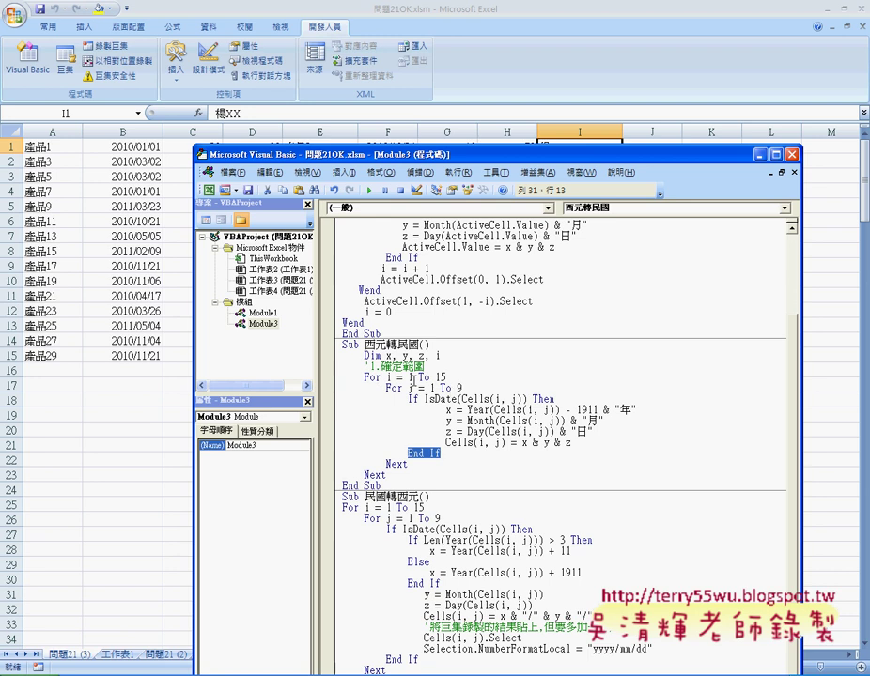
Add the comment '2.判斷是否為日期格式 inside the For j loop and lower the code window.
click(363, 376)
drag(363, 376, 471, 388)
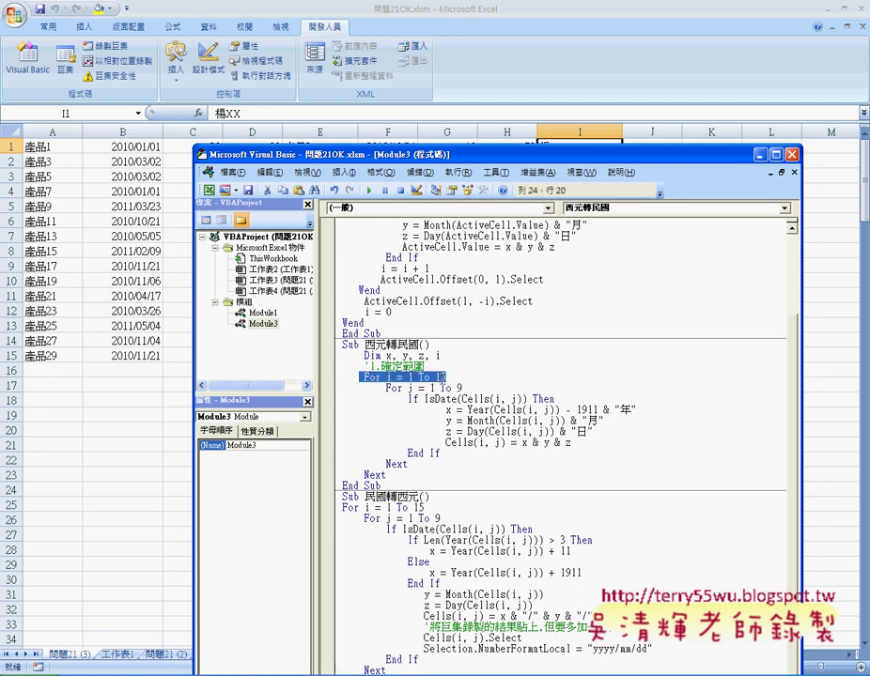
click(471, 388)
key(Return)
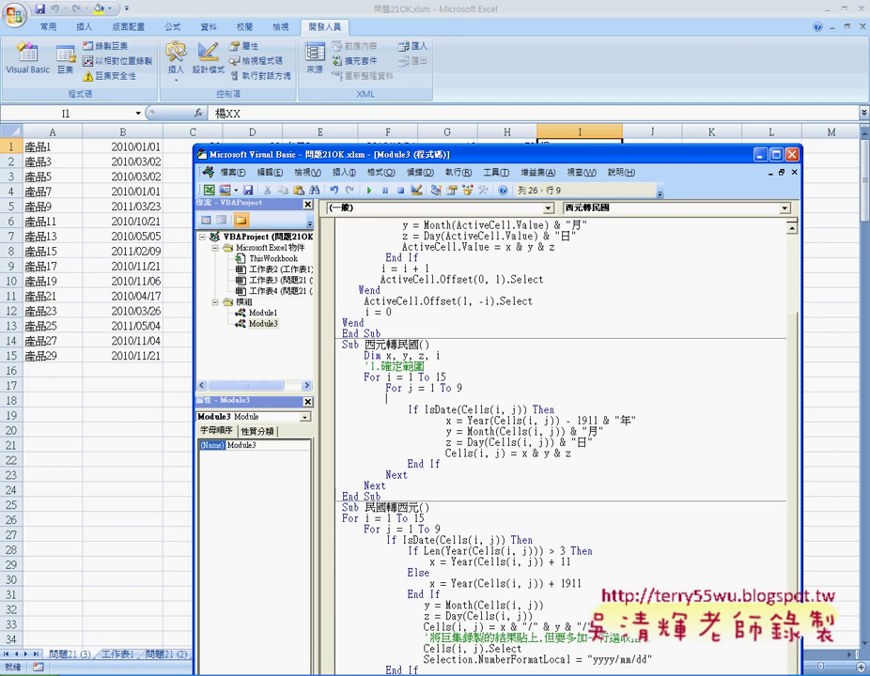
key(ctrl+j)
text('2.)
text(p)
key(BackSpace)
text(判斷是否為日)
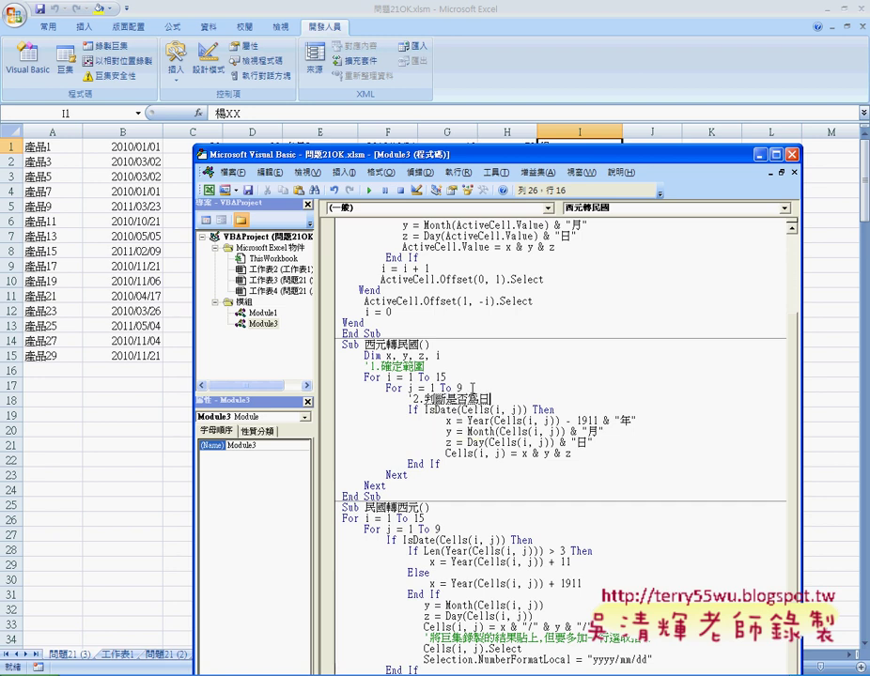
text(期)
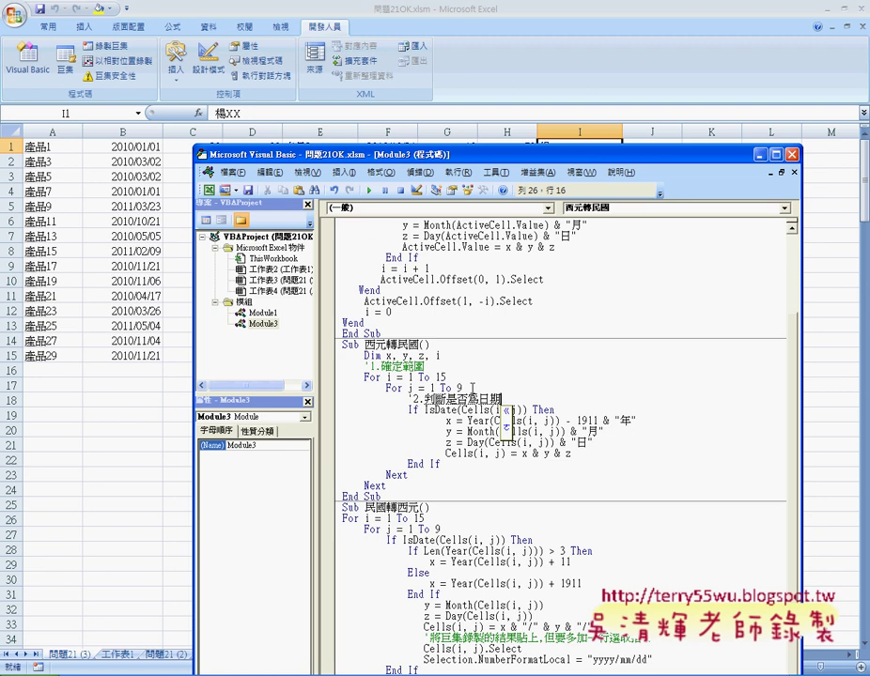
text(格式)
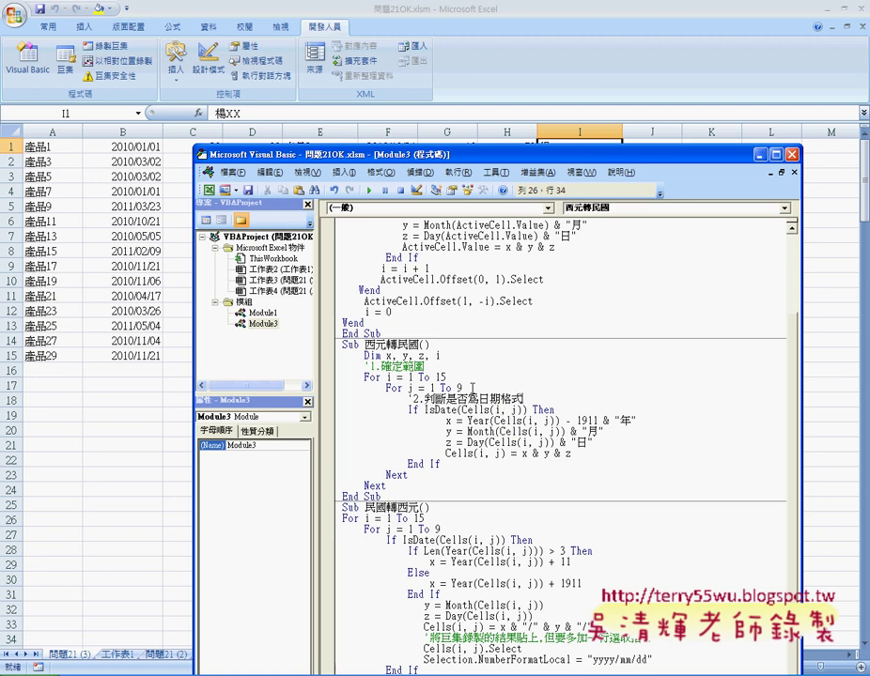
click(482, 431)
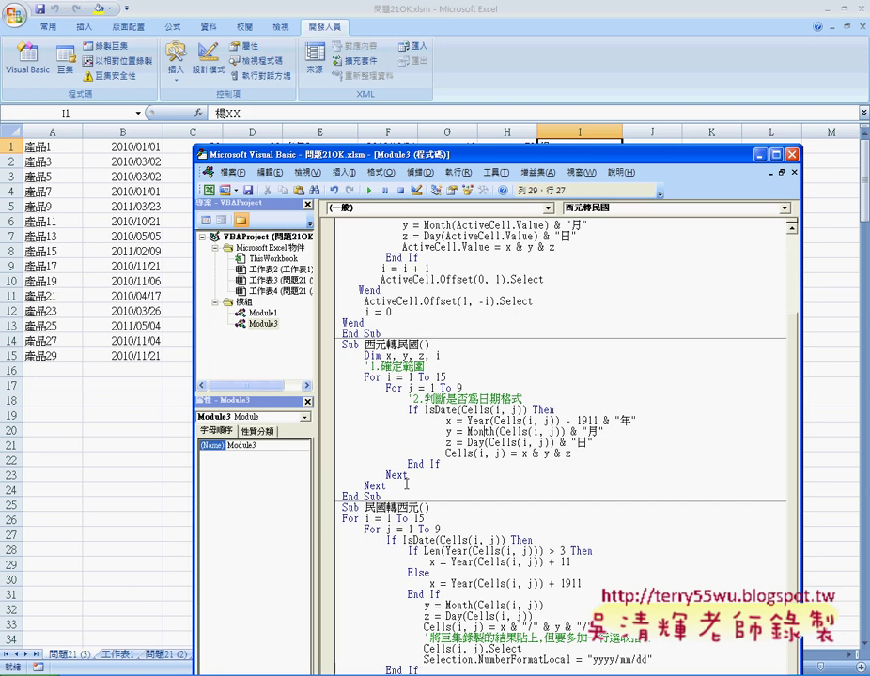
mouse_move(443, 161)
mouse_down()
mouse_move(439, 287)
mouse_move(452, 186)
mouse_up()
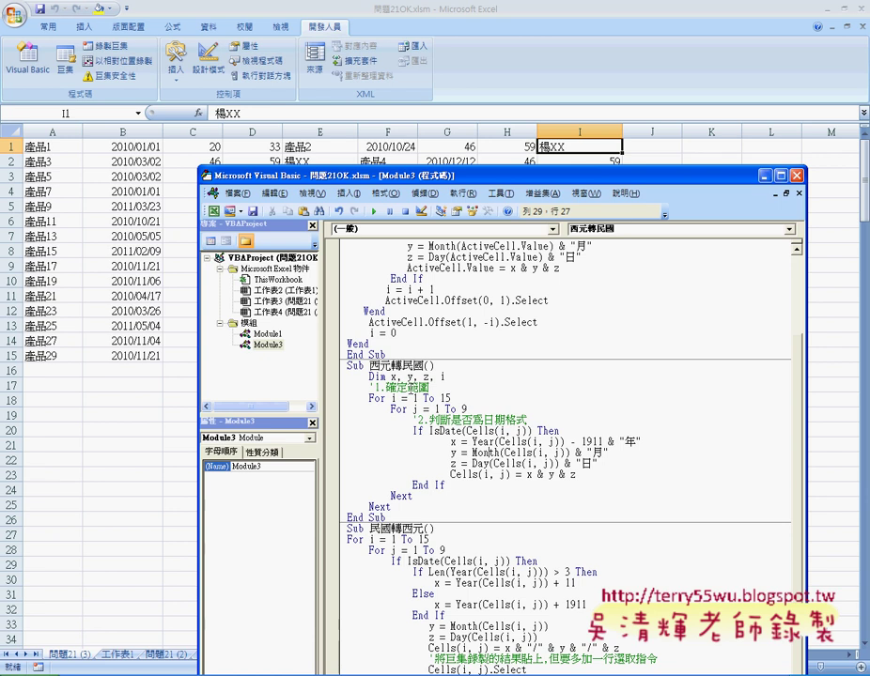
Start stepping through 西元轉民國 with F8 from inside its loop, checking values through the year calculation.
key(Up)
key(Up)
key(Up)
click(470, 417)
key(F8)
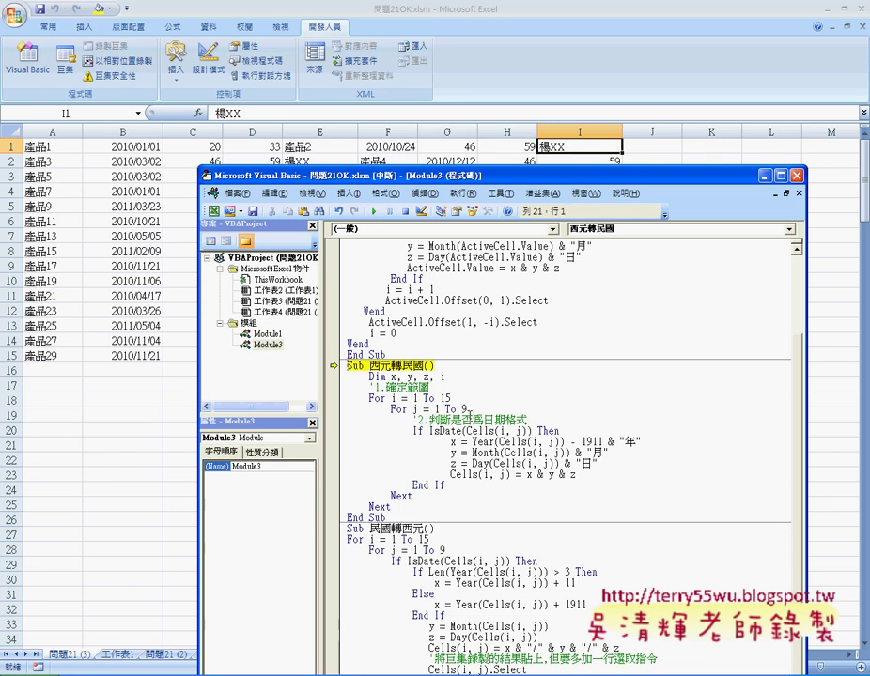
key(F8)
key(F8)
key(F8)
key(F8)
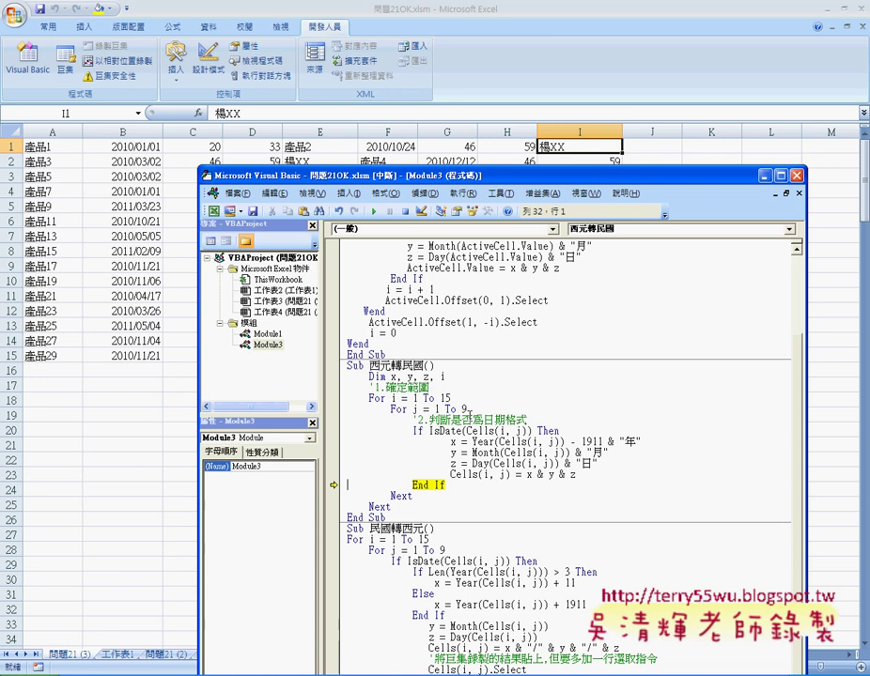
mouse_move(464, 476)
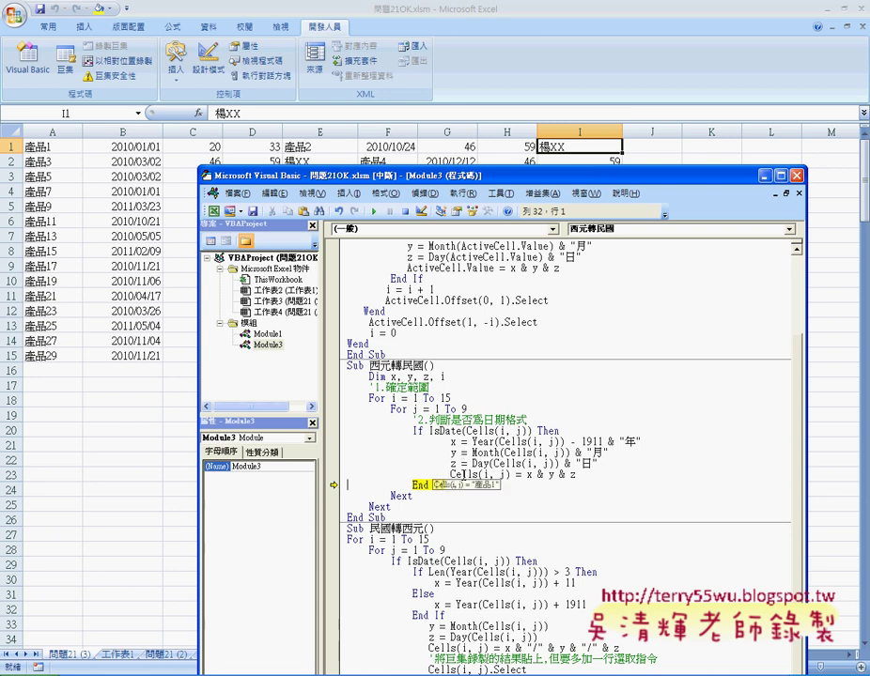
key(F8)
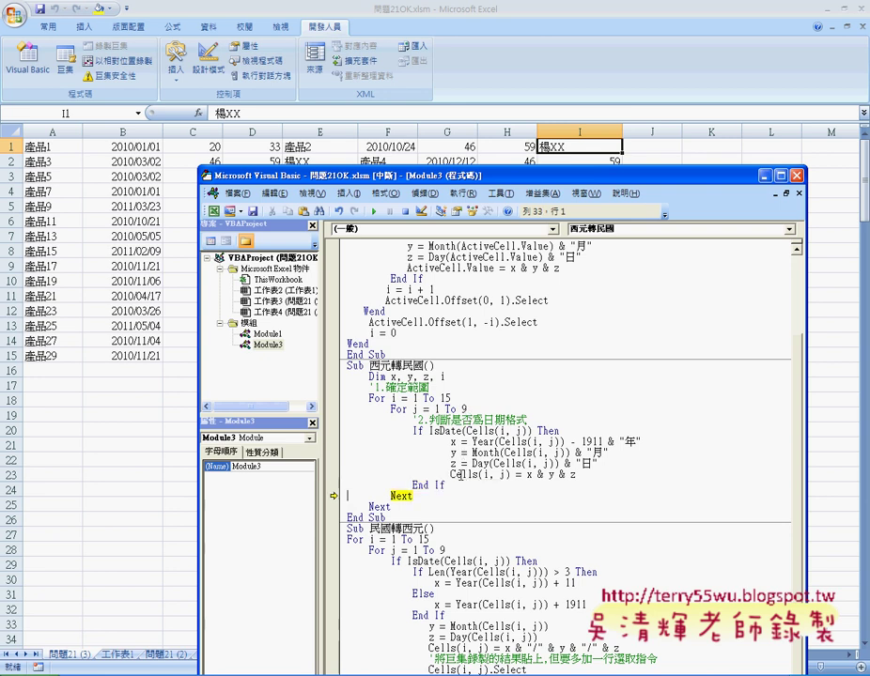
key(F8)
key(F8)
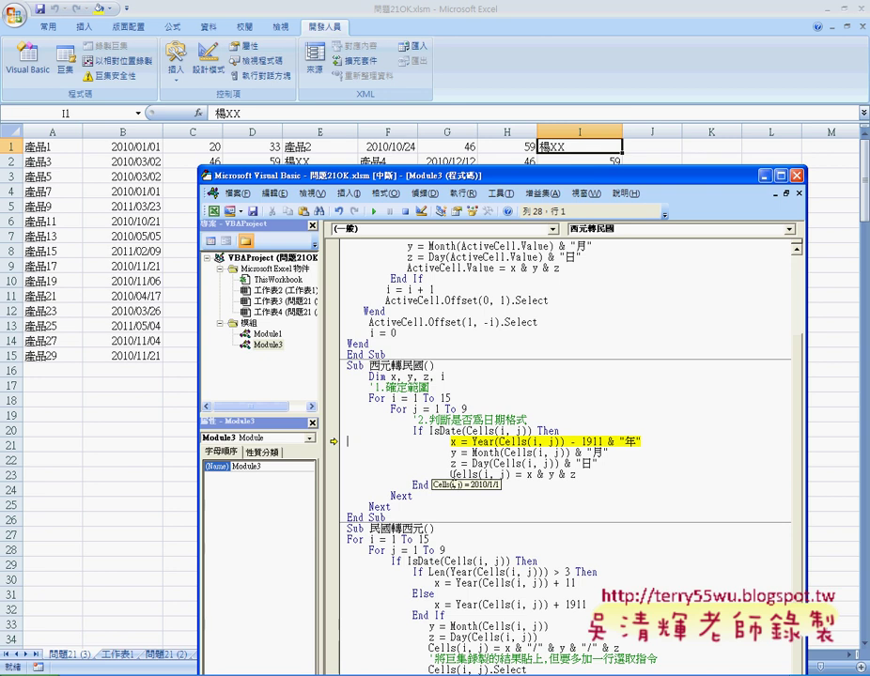
Step through the month calculation until B1 reads 99年1月1日, then advance to the next cell.
key(F8)
key(F8)
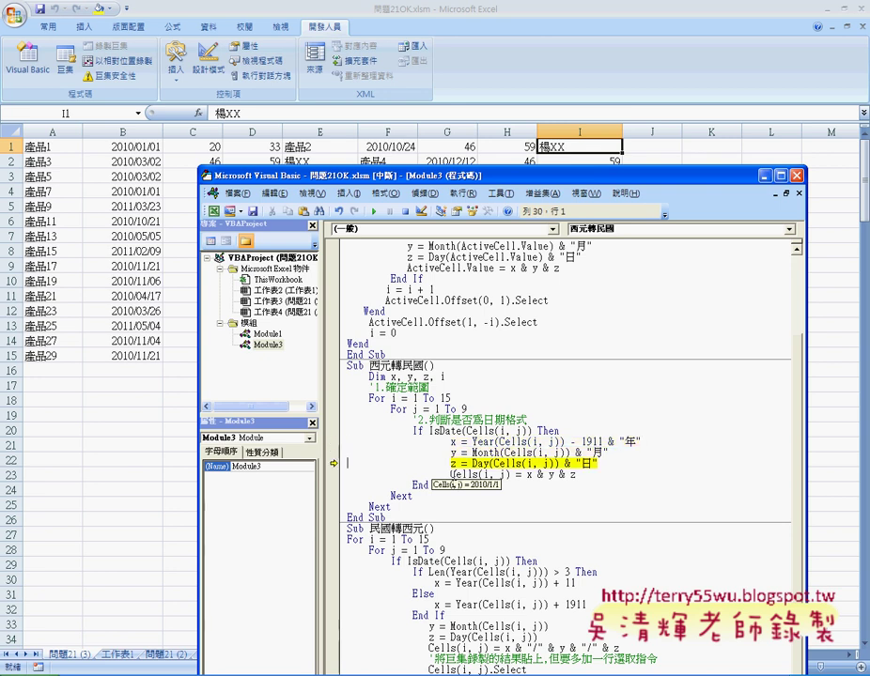
key(F8)
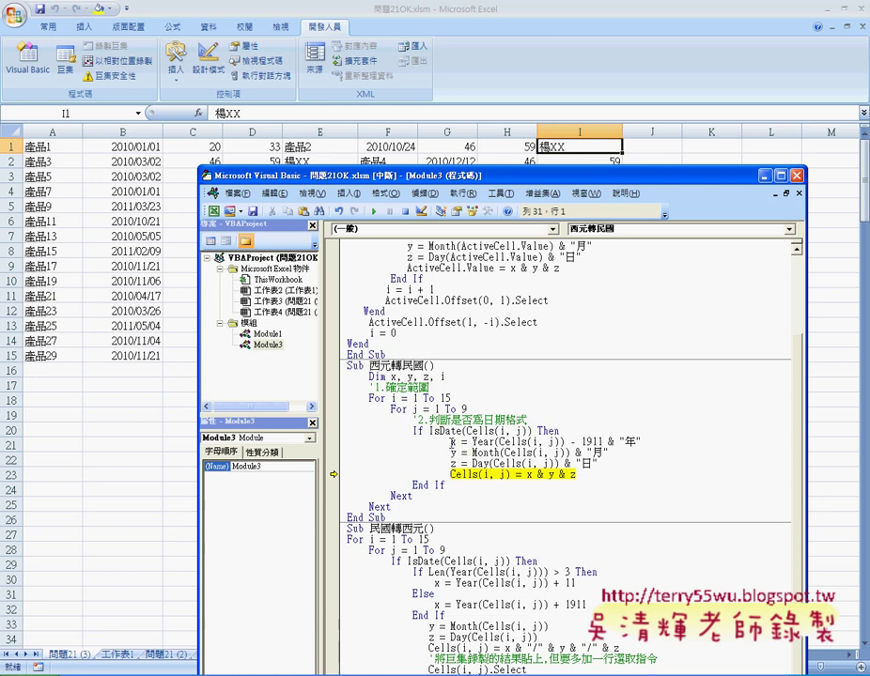
mouse_move(453, 452)
key(F8)
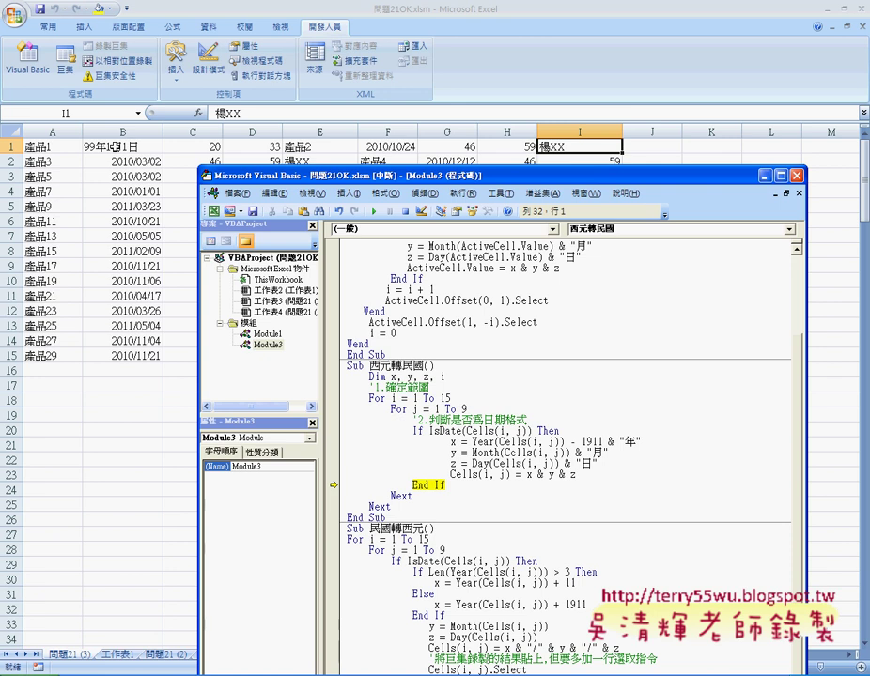
key(F8)
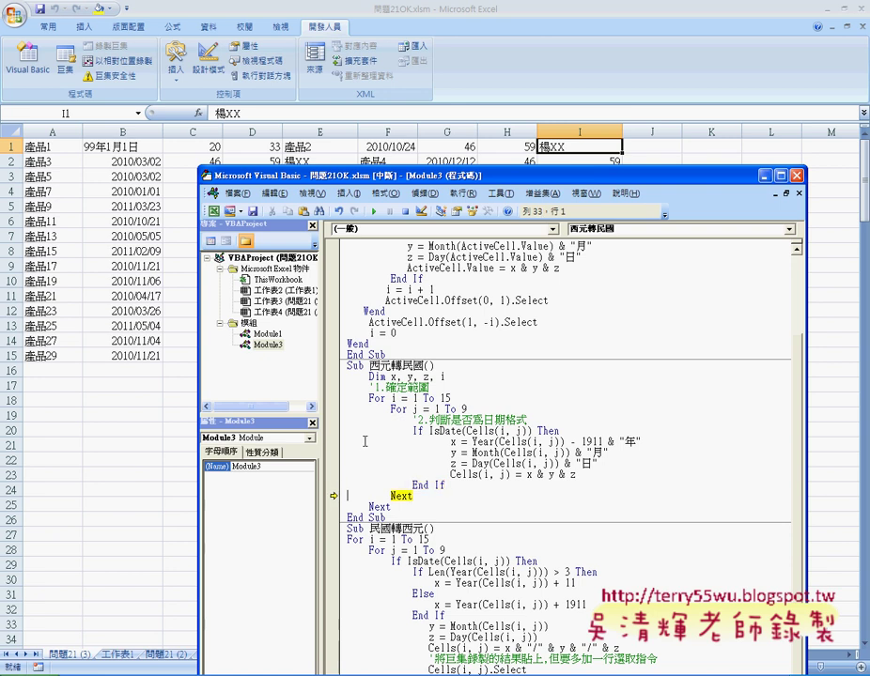
key(F8)
key(F8)
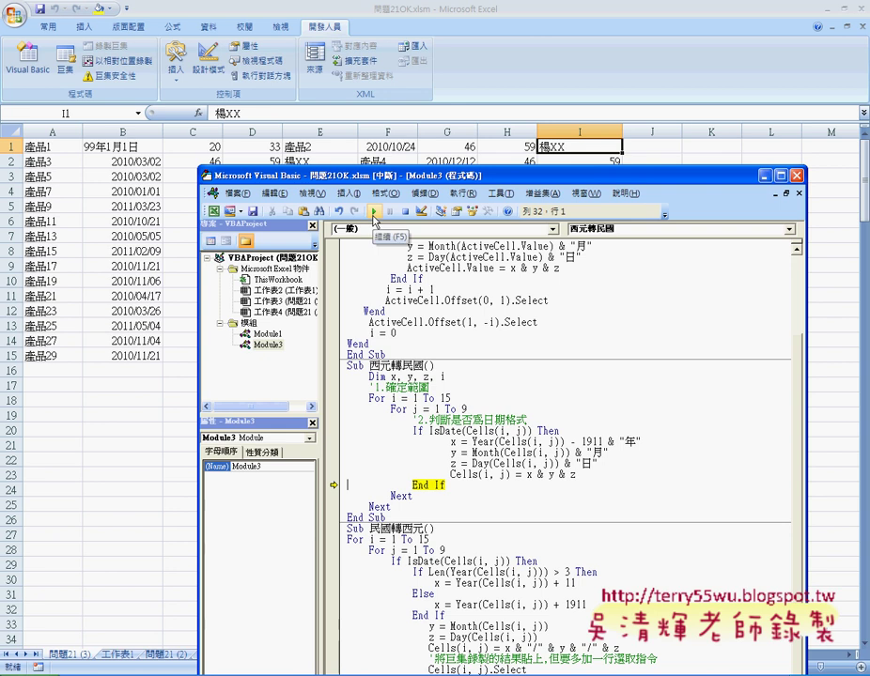
Continue the macro to completion, check B1:B15 show ROC dates, then restore the editor and select the macro.
click(374, 216)
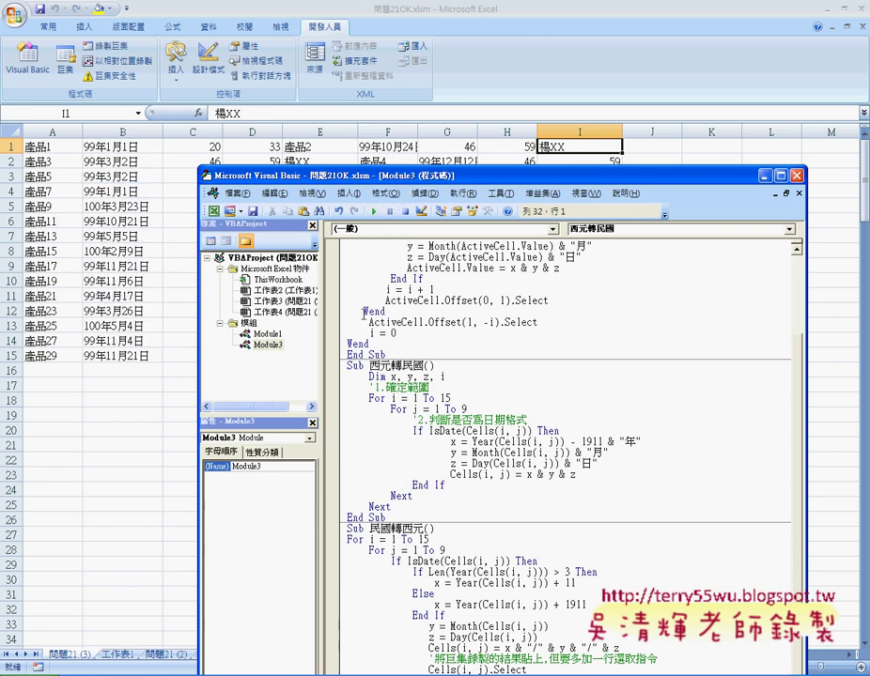
drag(694, 177, 711, 424)
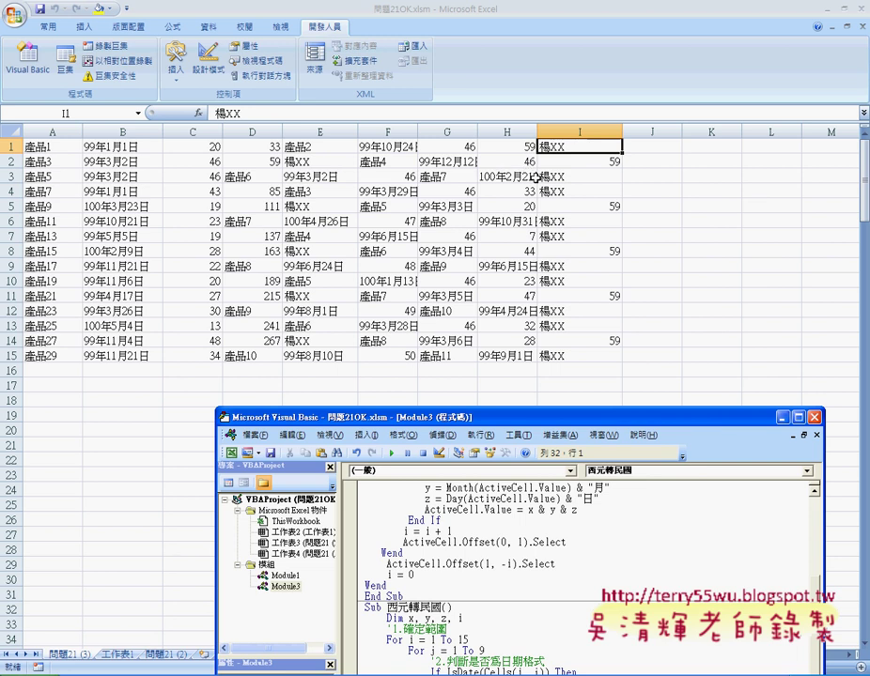
drag(485, 418, 470, 110)
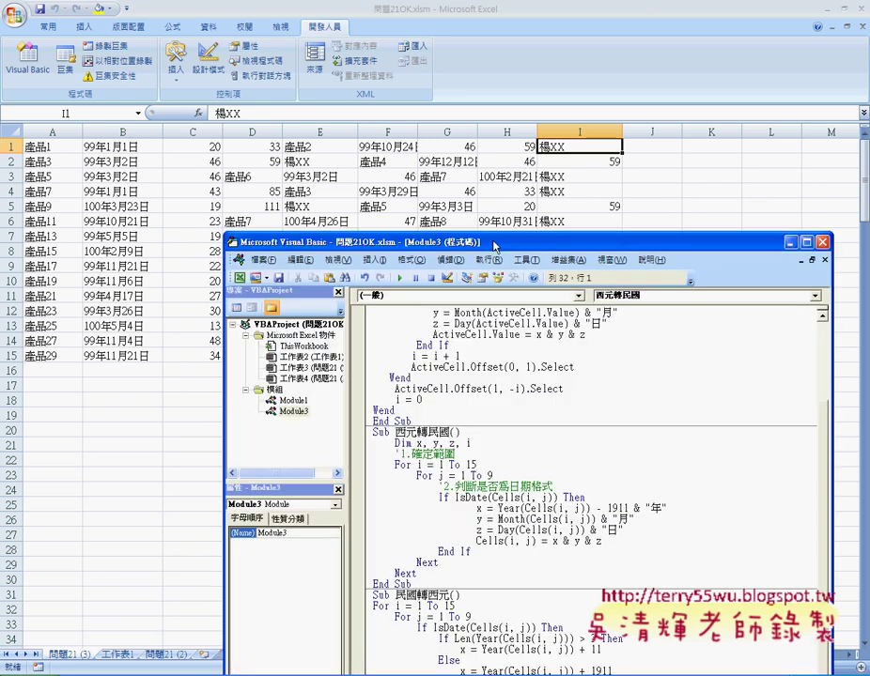
drag(387, 450, 344, 296)
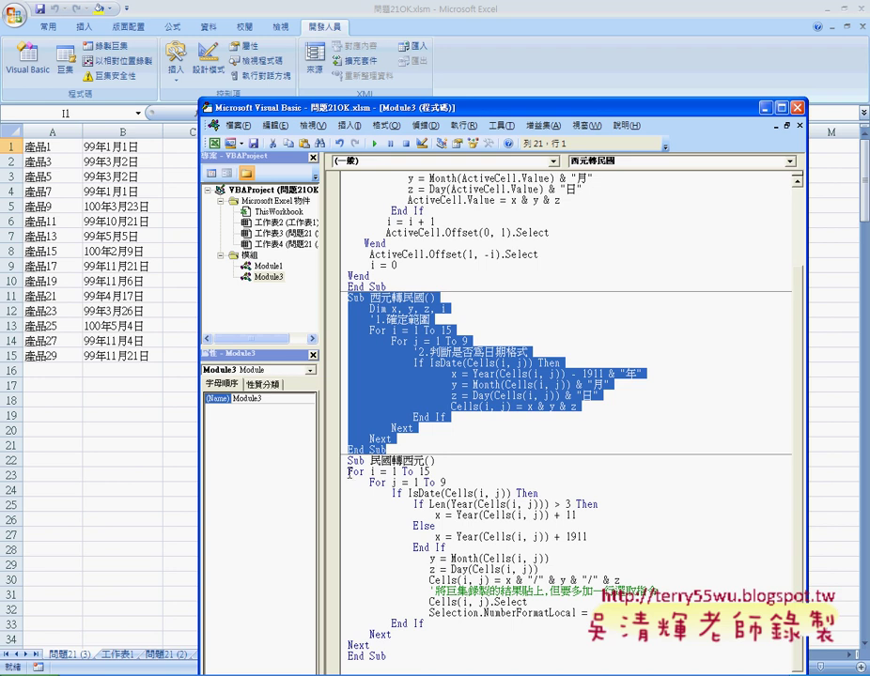
Indent the 民國轉西元 body one level, then review its loop limits 15 and 9 and the If IsDate block.
mouse_move(348, 472)
mouse_down()
mouse_move(454, 621)
mouse_move(435, 646)
mouse_up()
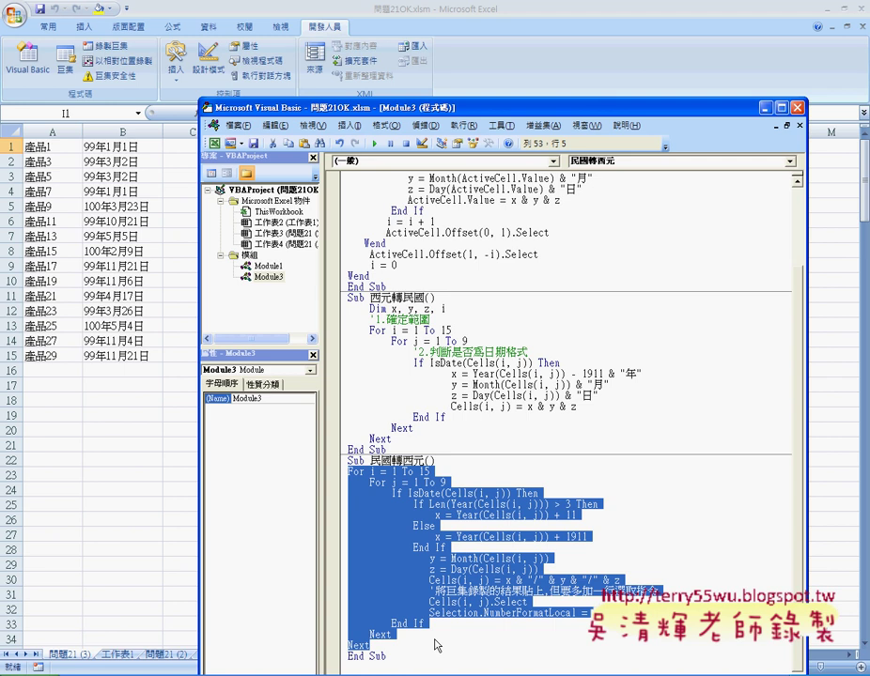
key(Tab)
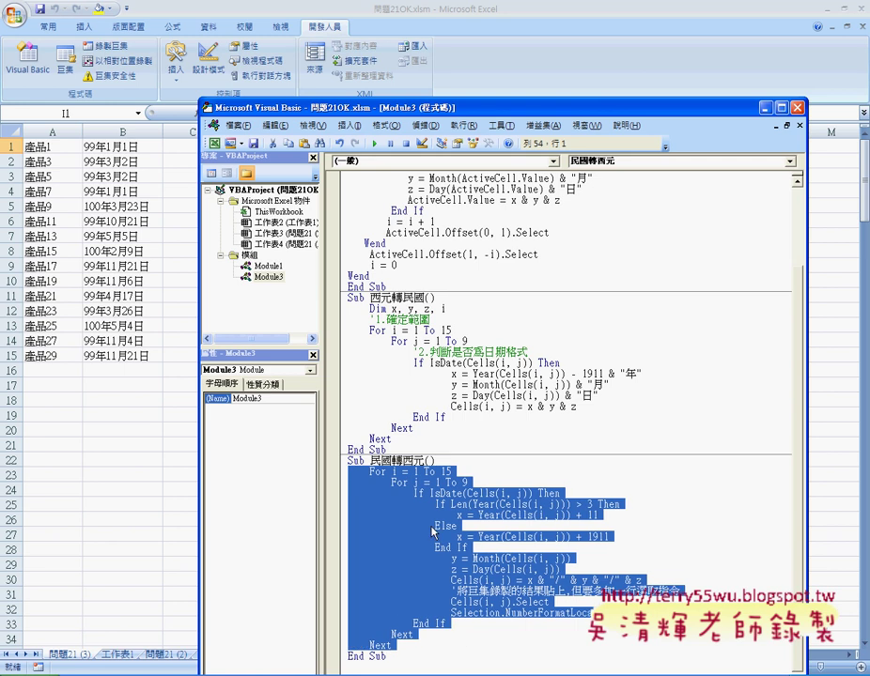
double_click(448, 472)
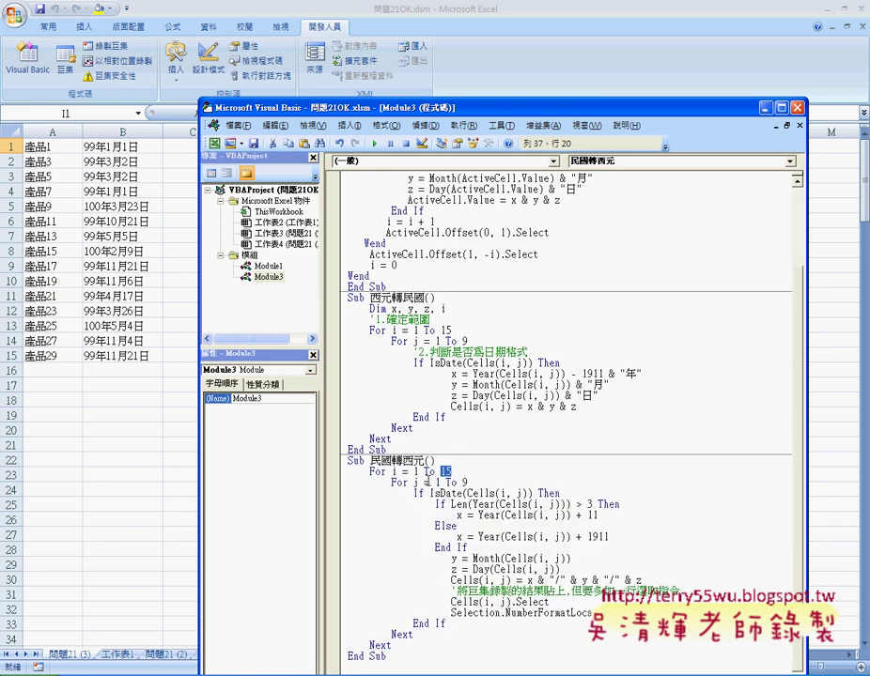
double_click(464, 482)
mouse_move(413, 493)
mouse_down()
mouse_move(570, 495)
mouse_move(565, 600)
mouse_up()
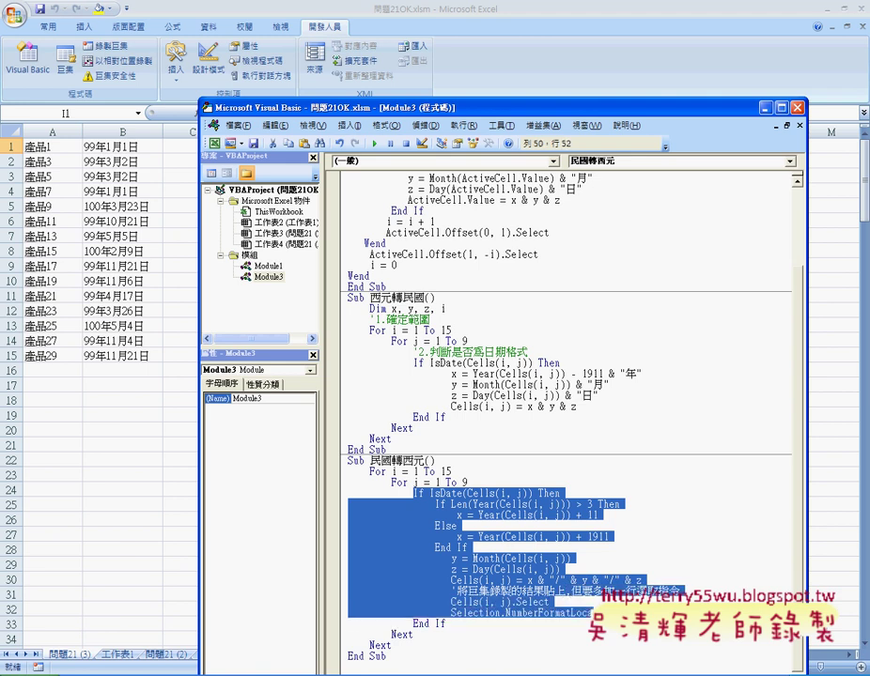
drag(565, 600, 445, 624)
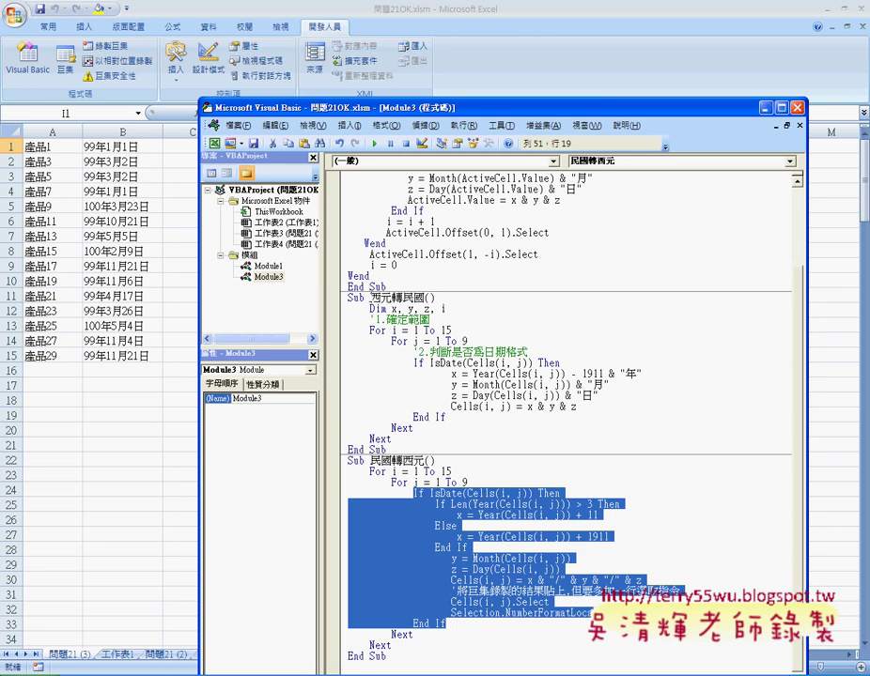
drag(371, 297, 424, 297)
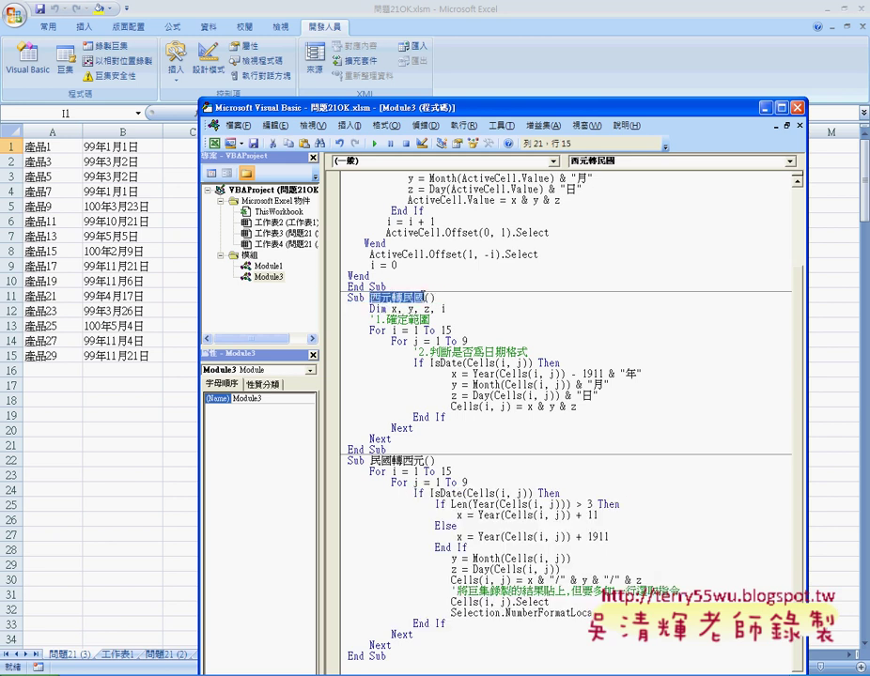